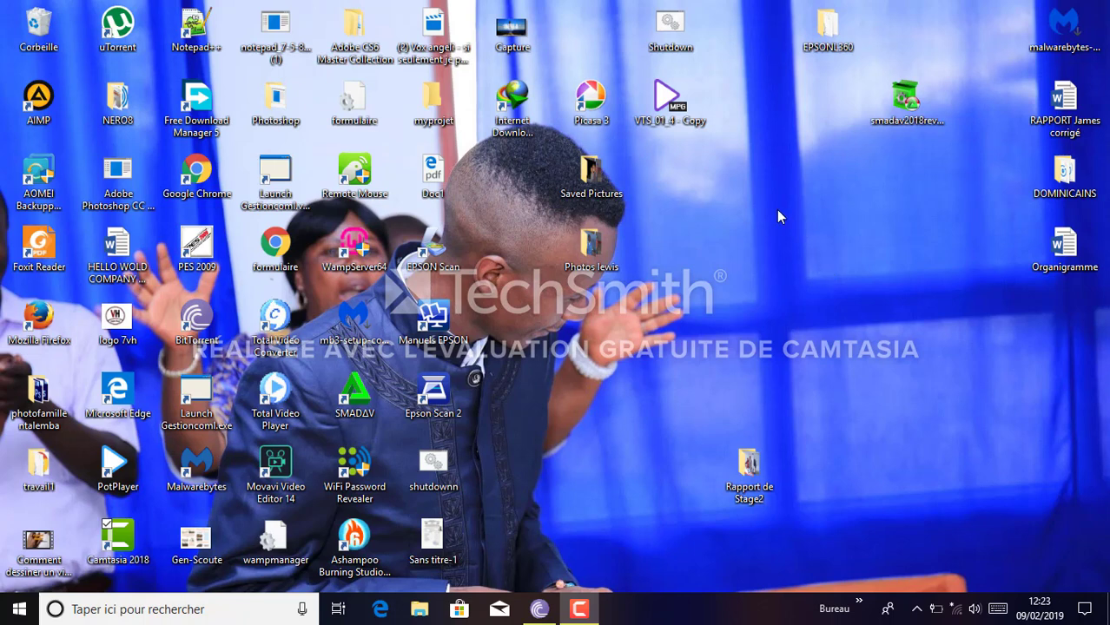
- Open Bloc-notes and write the command "shutdown s -t 600" in a new document
{"action": "left_click", "coordinate": [171, 608]}
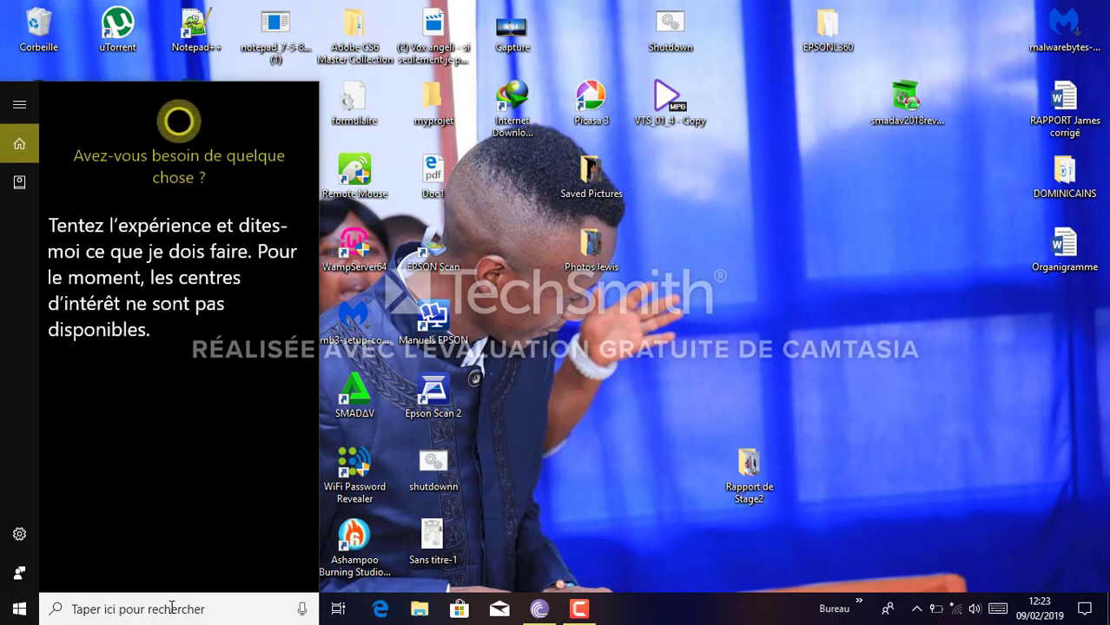
{"action": "type", "text": "blo"}
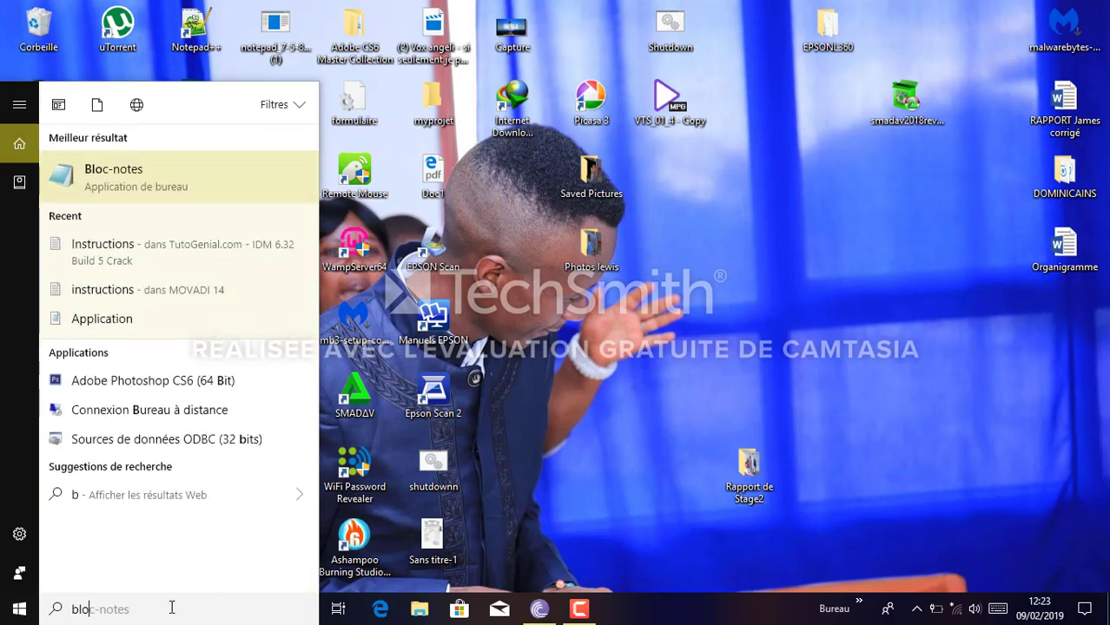
{"action": "left_click", "coordinate": [156, 191]}
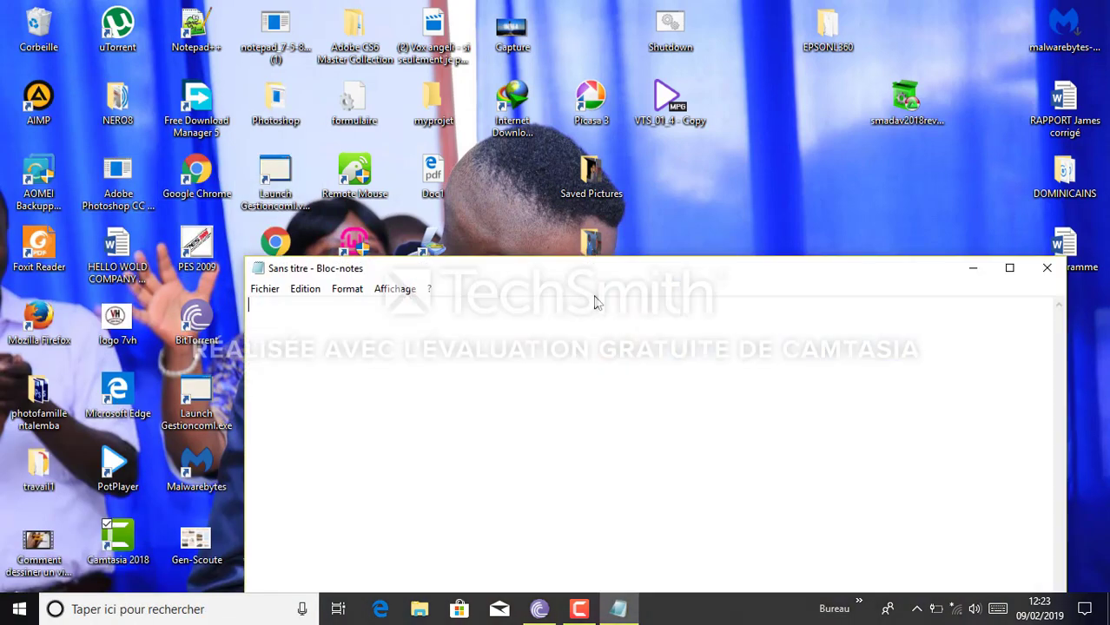
{"action": "left_click_drag", "start_coordinate": [593, 276], "coordinate": [583, 180]}
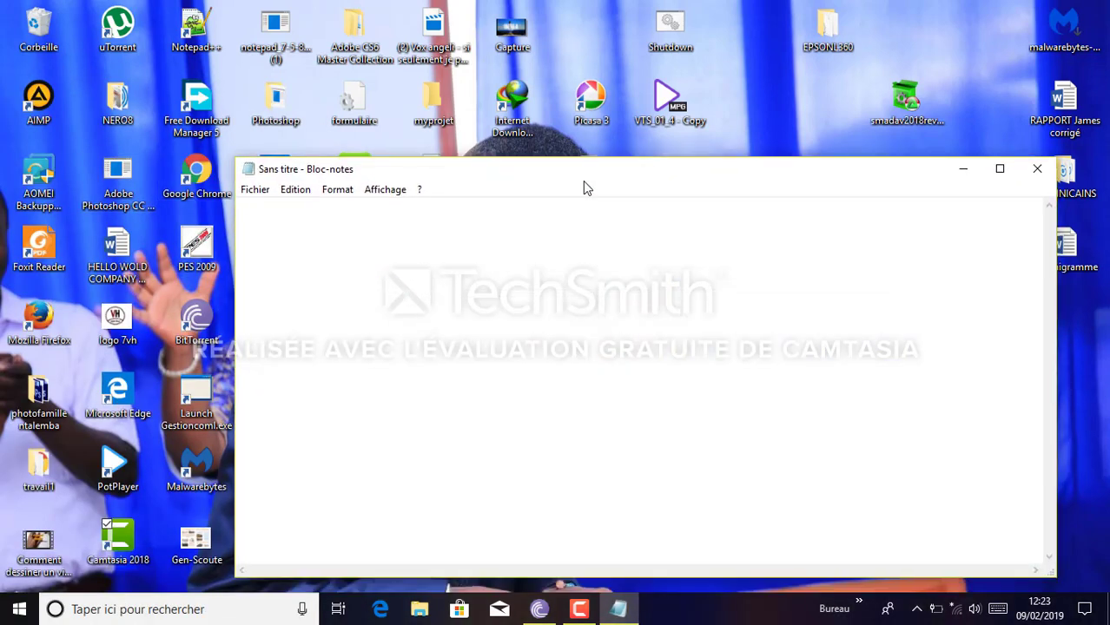
{"action": "type", "text": "shutdown s"}
{"action": "type", "text": "-t"}
{"action": "type", "text": "600"}
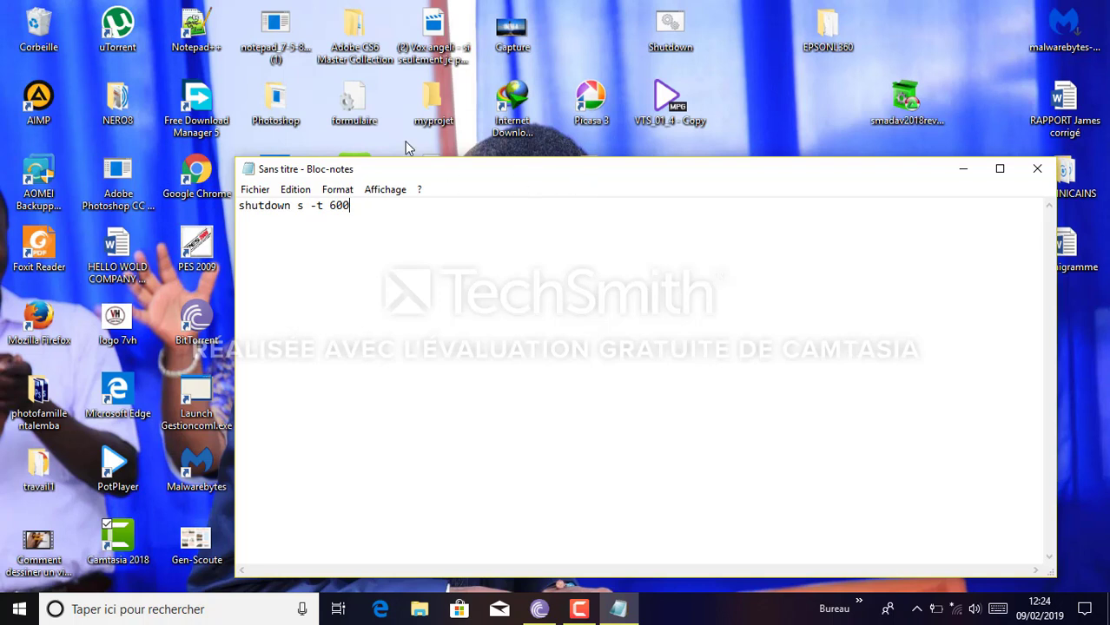
- Save the document on the Bureau (desktop) as Shutdown1.bat and minimize its window
{"action": "left_click", "coordinate": [256, 193]}
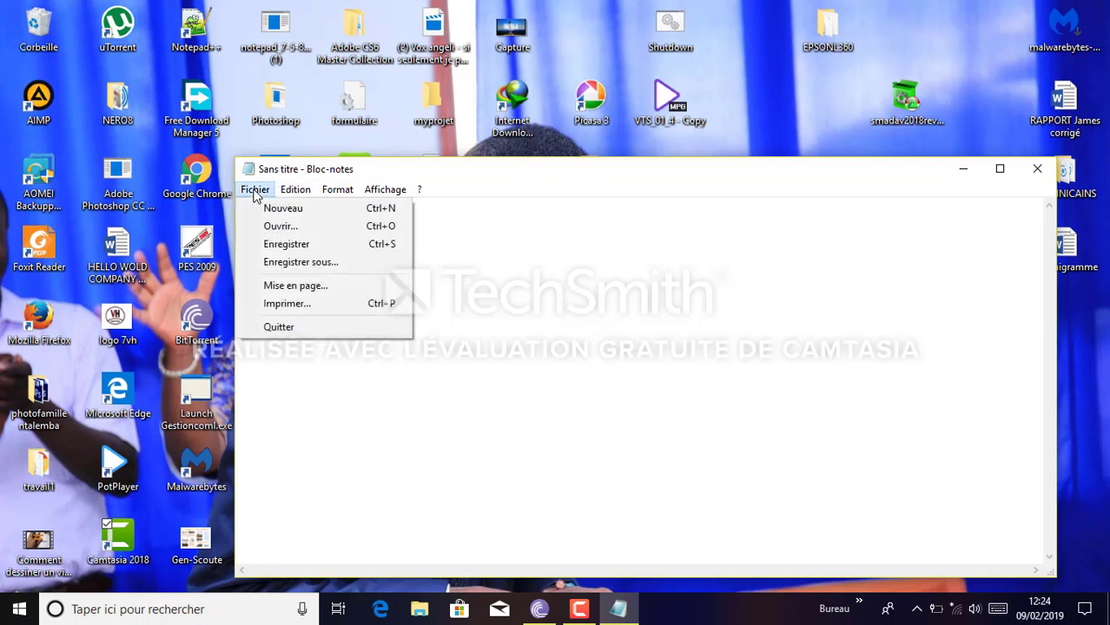
{"action": "left_click", "coordinate": [302, 246]}
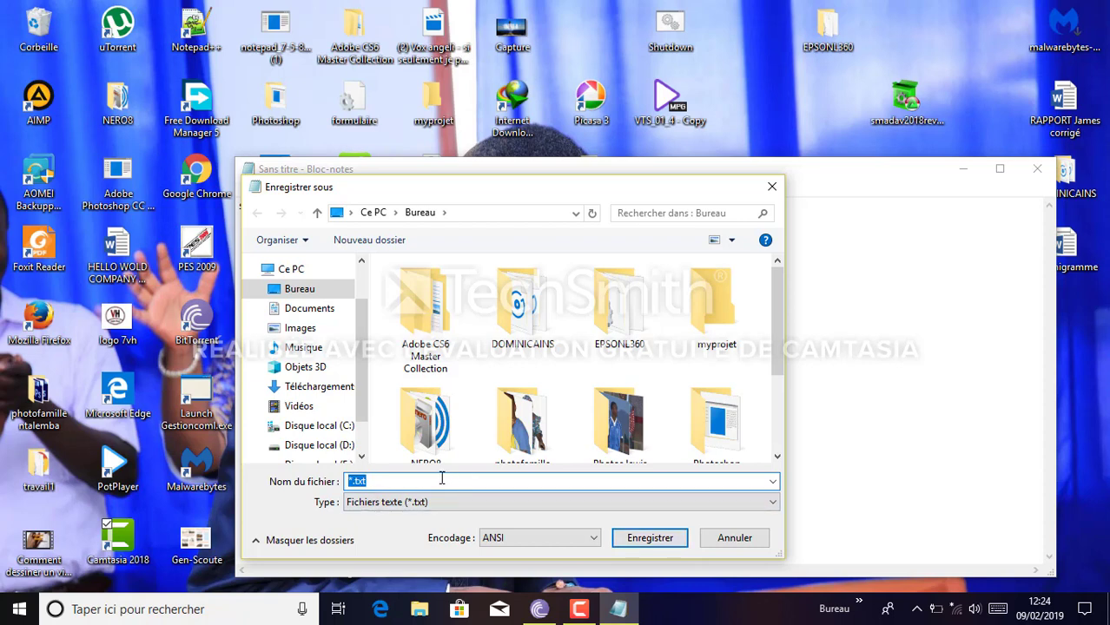
{"action": "type", "text": "shut"}
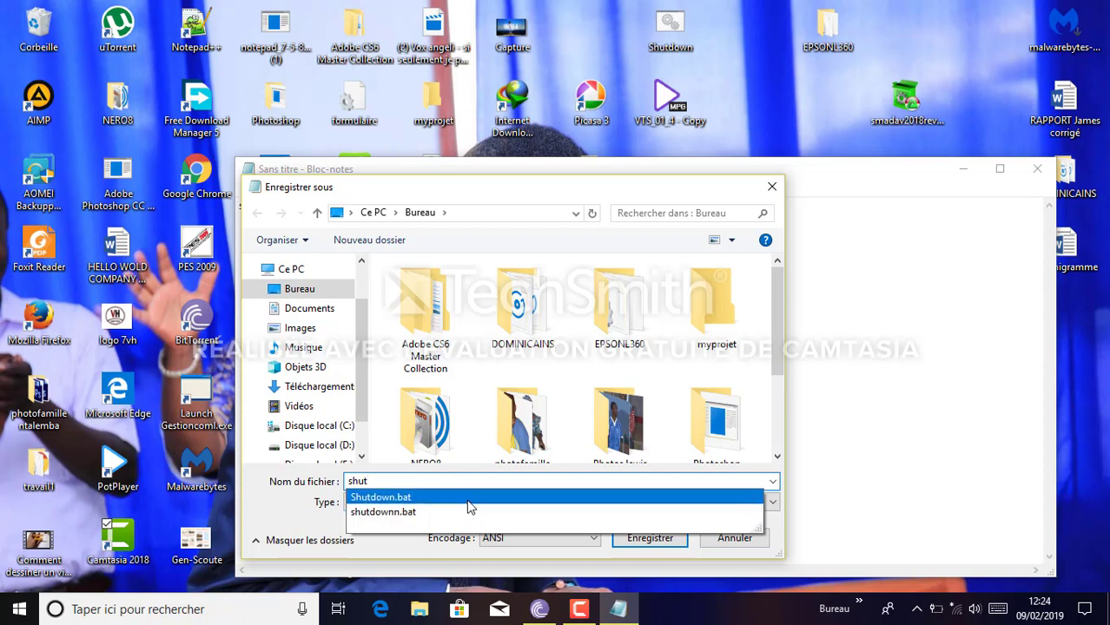
{"action": "left_click", "coordinate": [468, 501]}
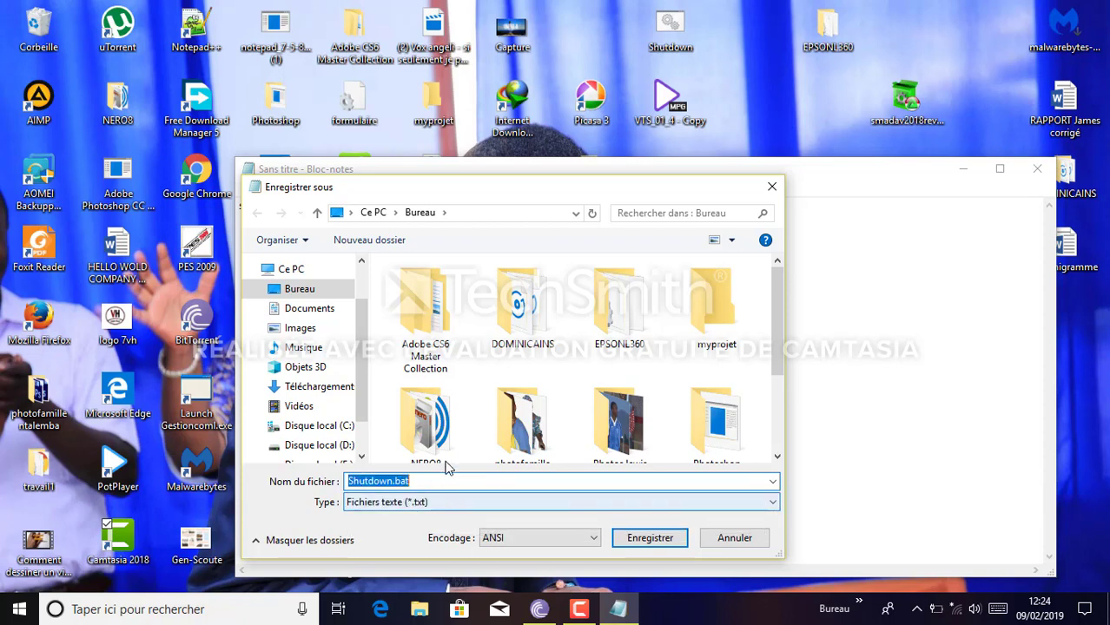
{"action": "left_click", "coordinate": [392, 480]}
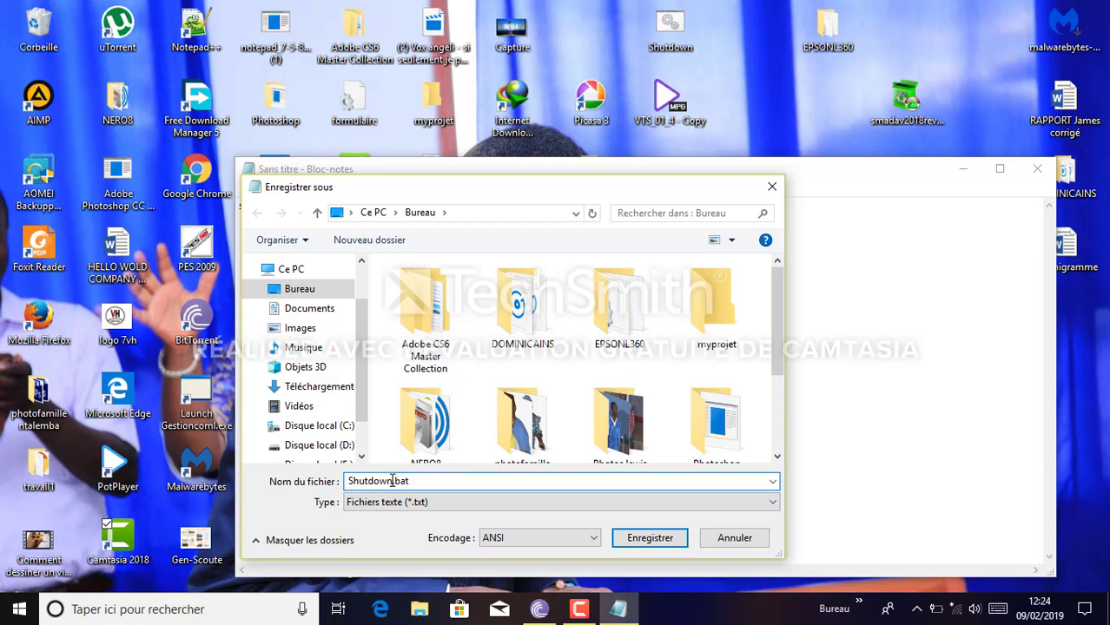
{"action": "type", "text": "1"}
{"action": "left_click", "coordinate": [649, 538]}
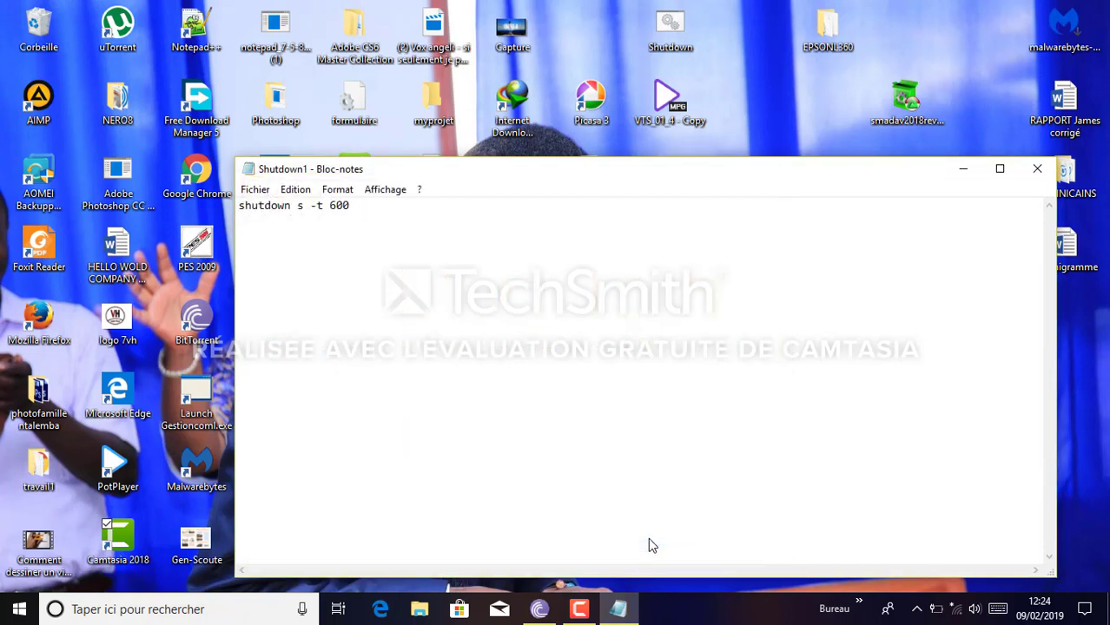
{"action": "left_click", "coordinate": [963, 169]}
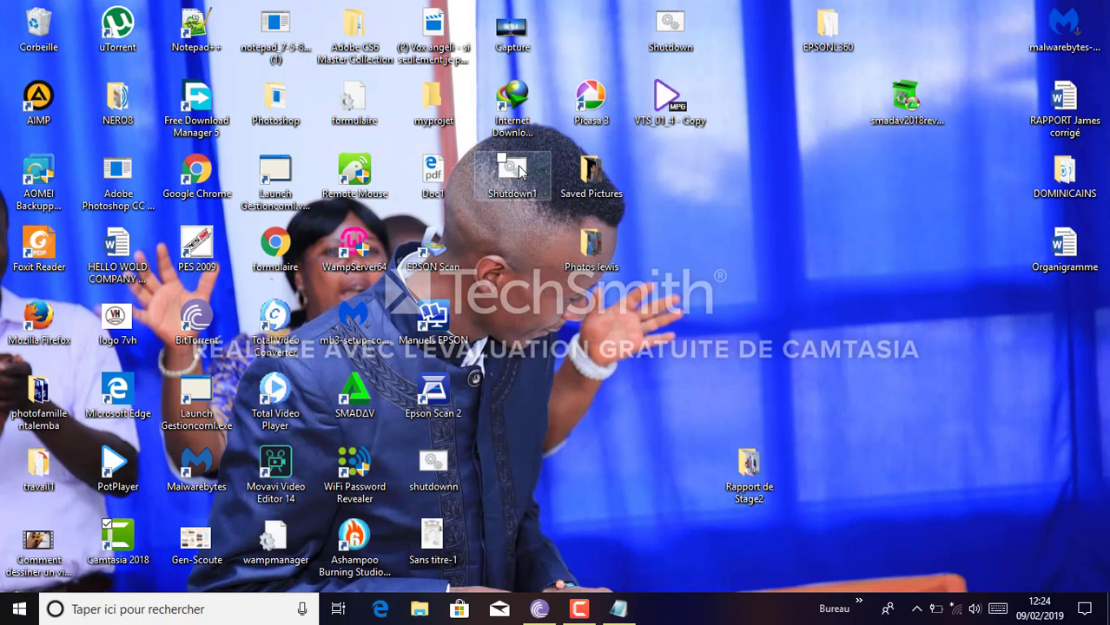
- Open the existing Shutdown batch file for editing to check its command syntax, and close it
{"action": "left_click", "coordinate": [660, 33]}
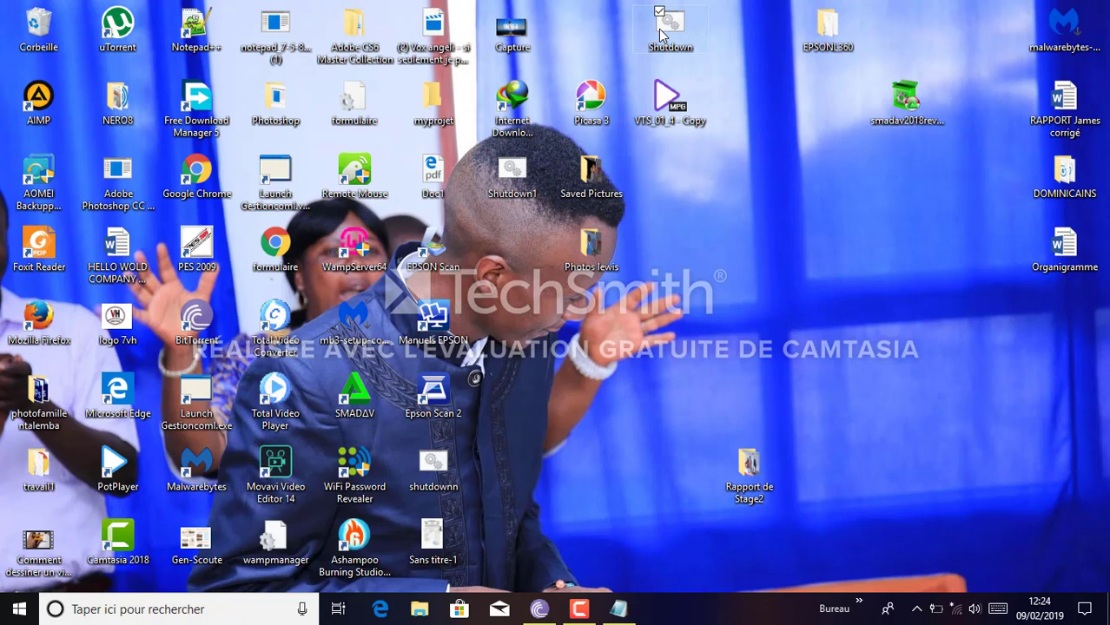
{"action": "right_click", "coordinate": [660, 33]}
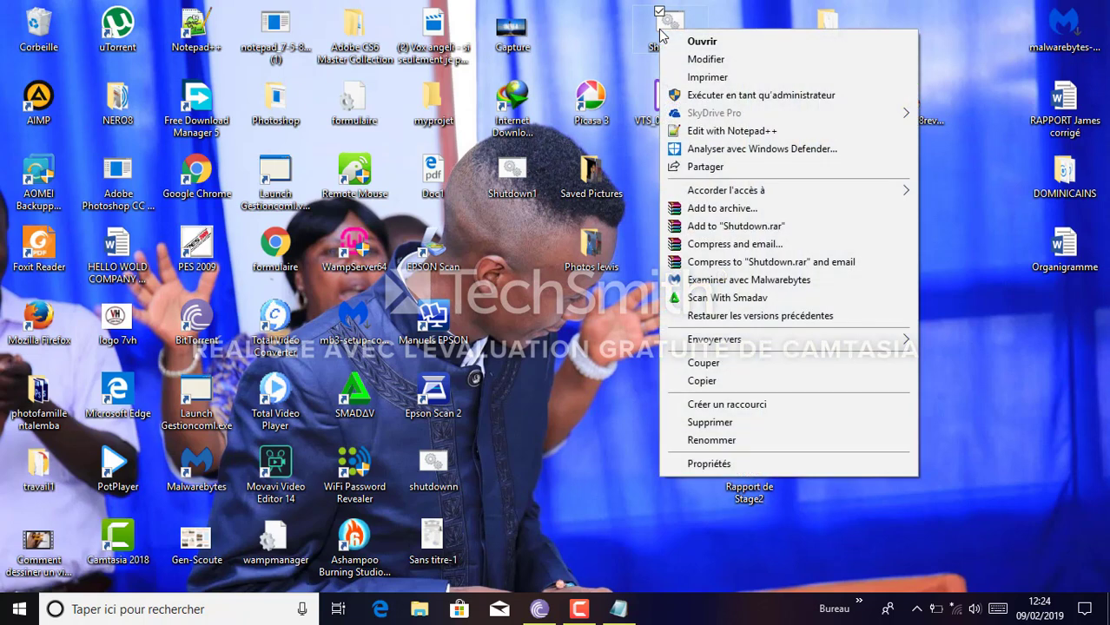
{"action": "left_click", "coordinate": [700, 60]}
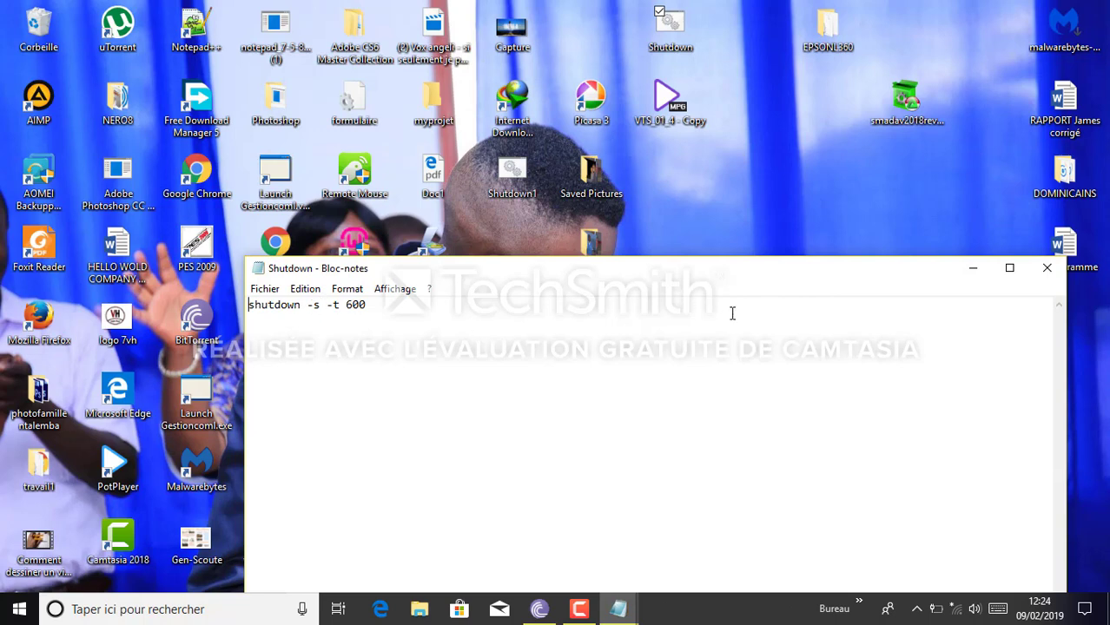
{"action": "left_click", "coordinate": [1047, 268]}
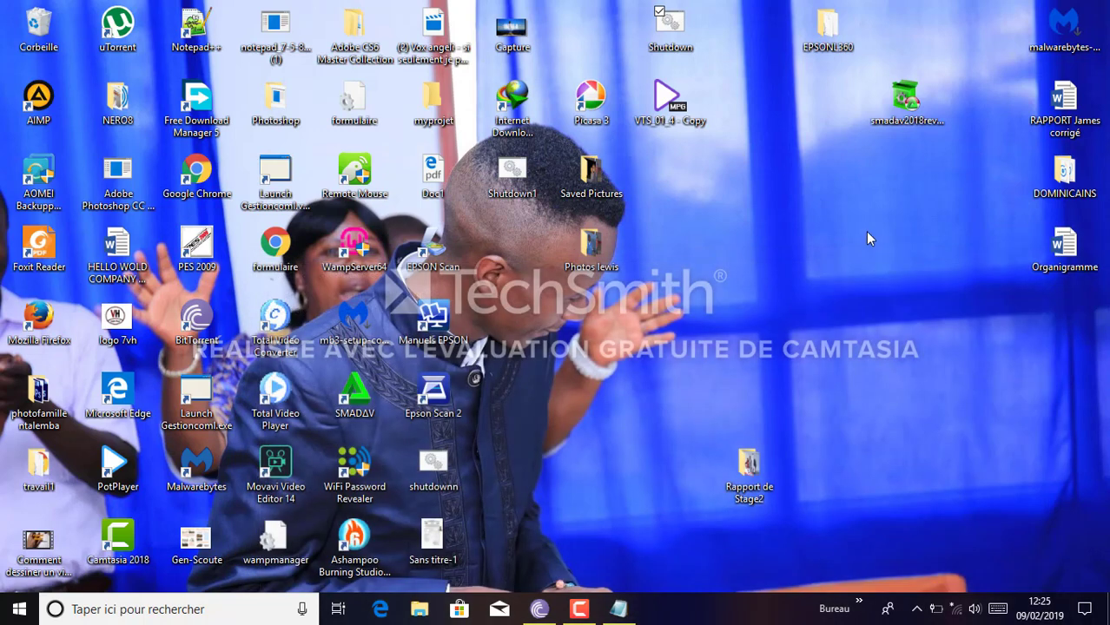
- Edit the Shutdown1 batch file so its command reads "shutdown -s -t 600", then save and close it
{"action": "left_click", "coordinate": [518, 186]}
{"action": "right_click", "coordinate": [518, 186]}
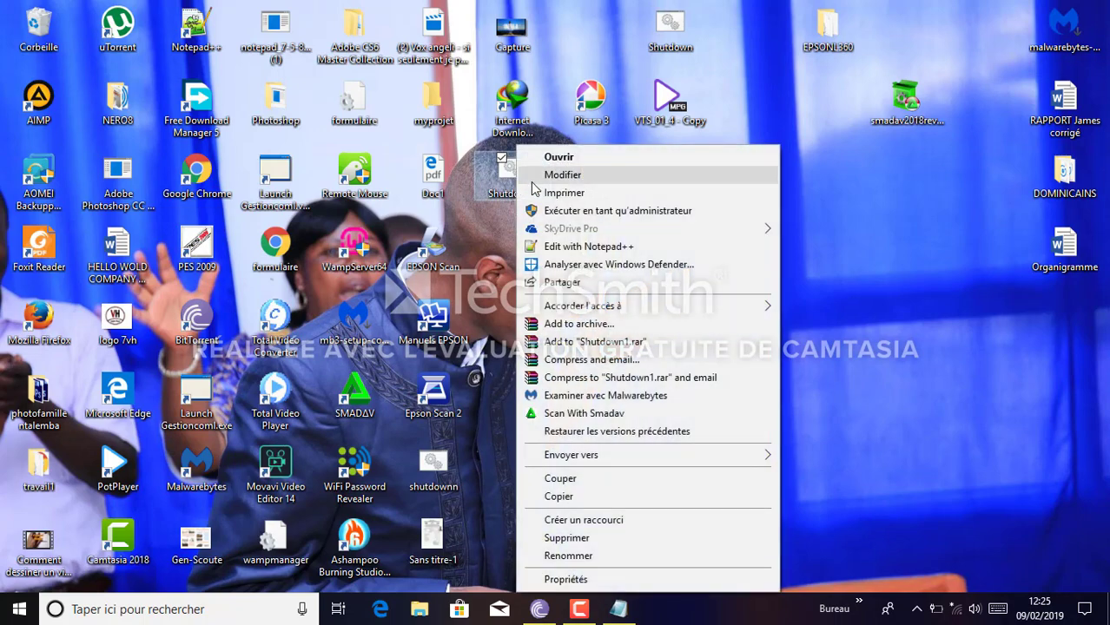
{"action": "left_click", "coordinate": [553, 179]}
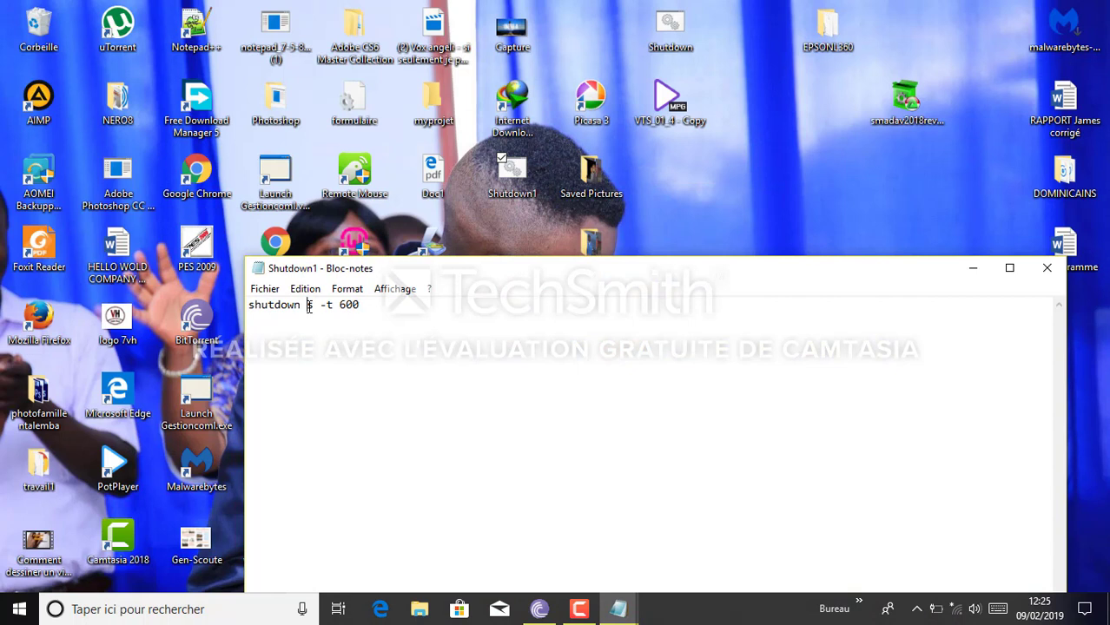
{"action": "type", "text": "-"}
{"action": "left_click", "coordinate": [265, 289]}
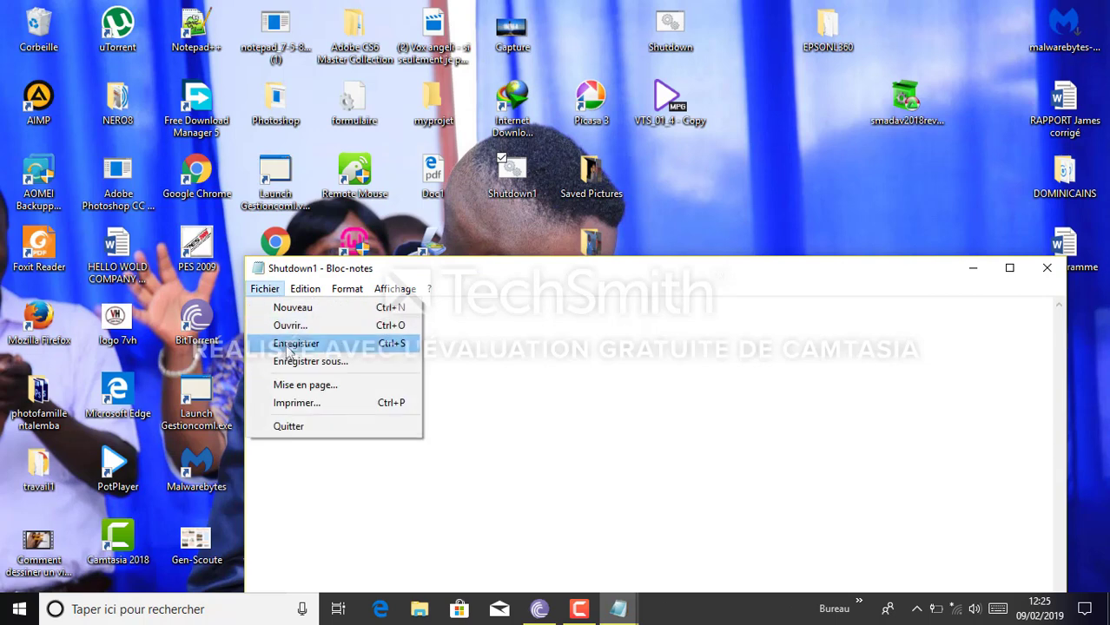
{"action": "left_click", "coordinate": [291, 344]}
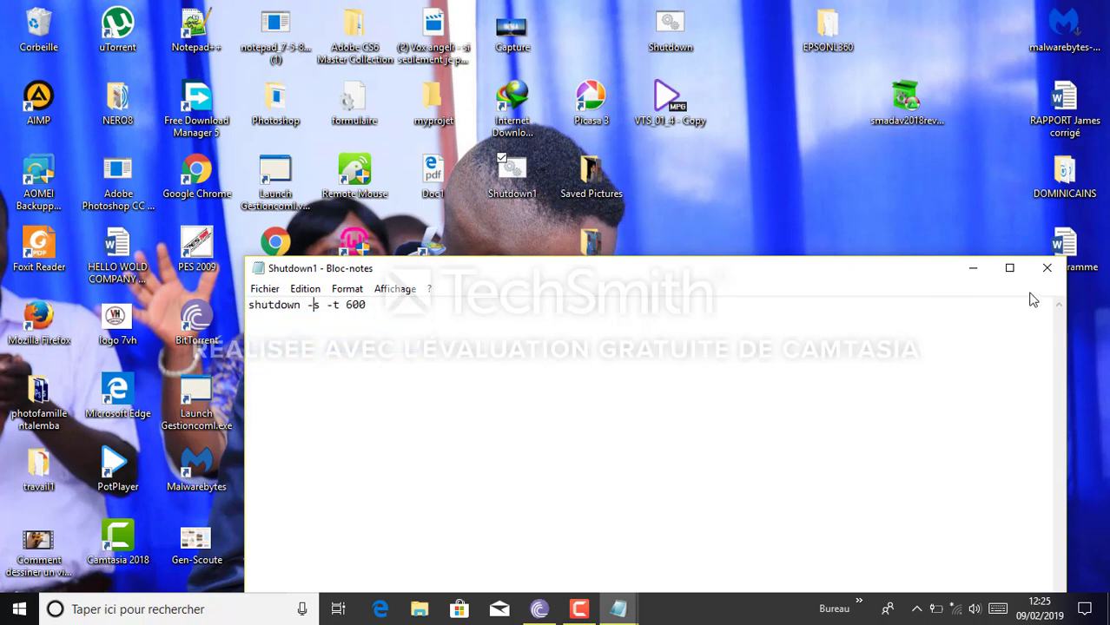
{"action": "left_click", "coordinate": [1049, 271]}
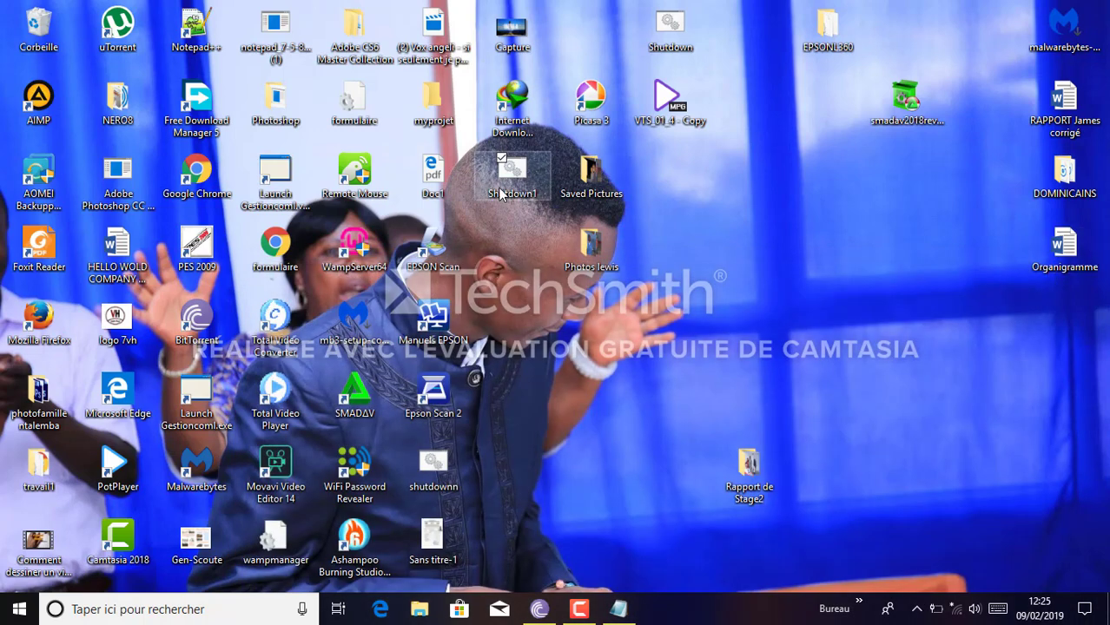
- Try to run the Shutdown1 batch file with normal rights, and close its command window
{"action": "right_click", "coordinate": [512, 187]}
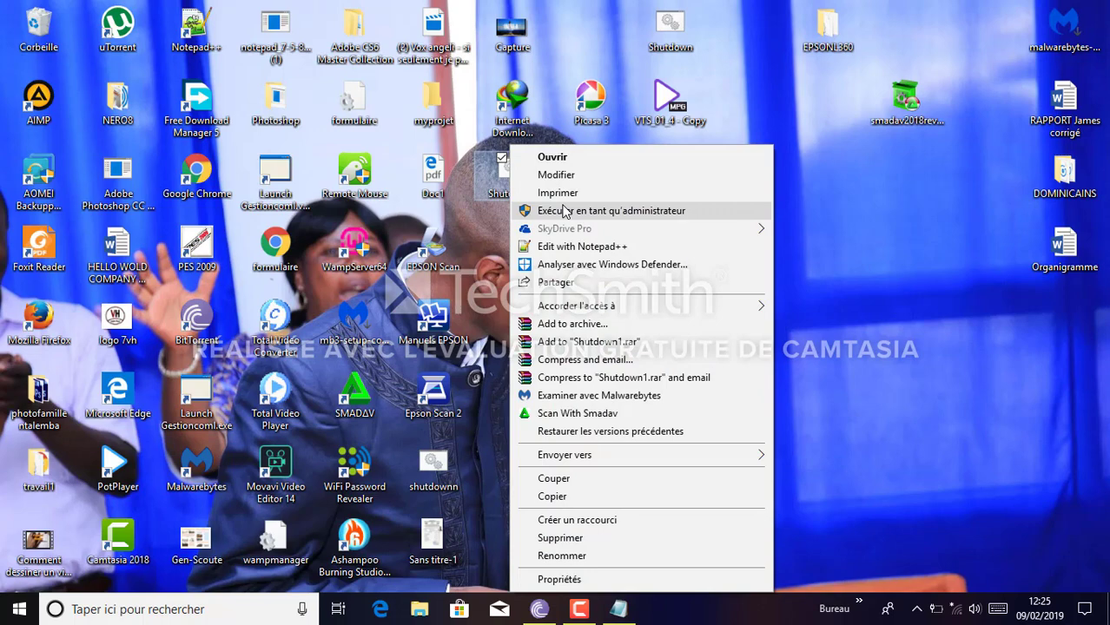
{"action": "left_click", "coordinate": [553, 158]}
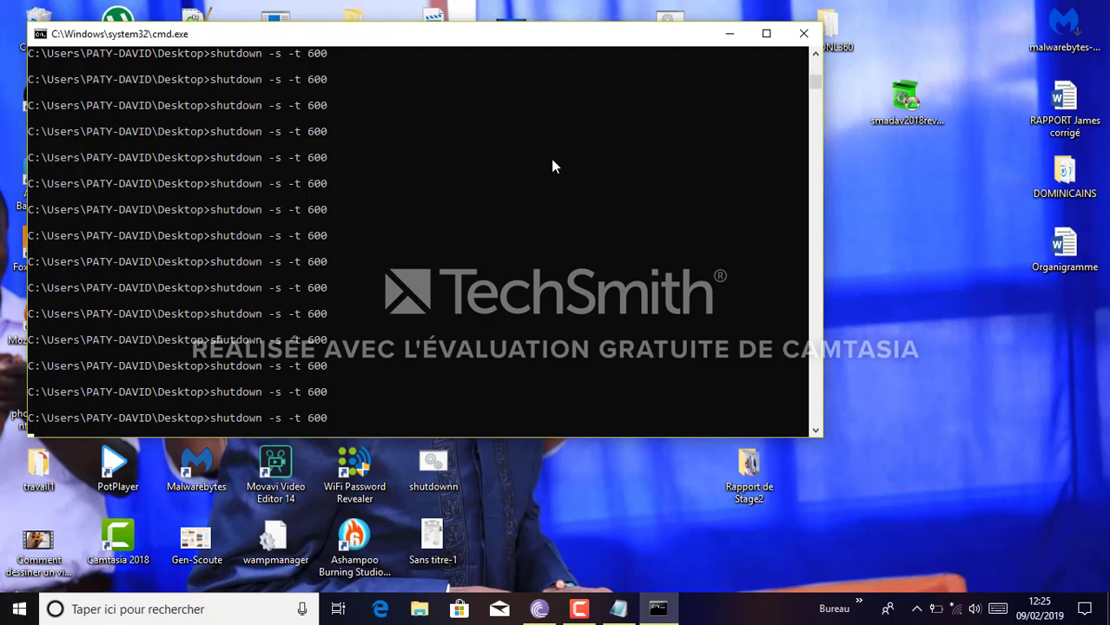
{"action": "left_click", "coordinate": [804, 34]}
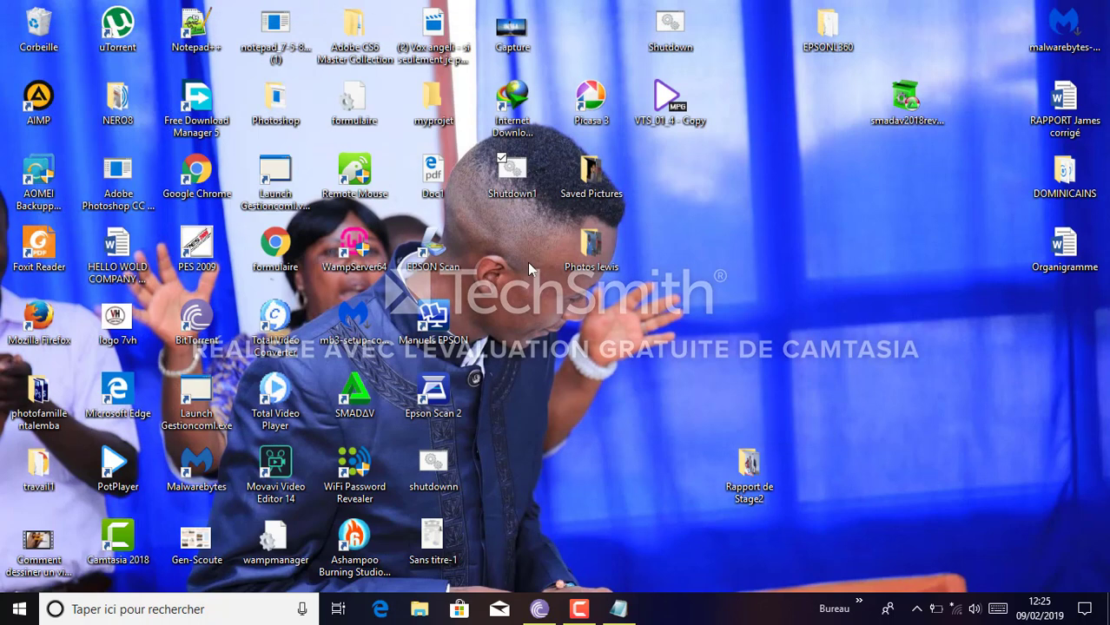
- Run the Shutdown1 batch file as administrator and dismiss the Windows shutdown notice
{"action": "right_click", "coordinate": [514, 172]}
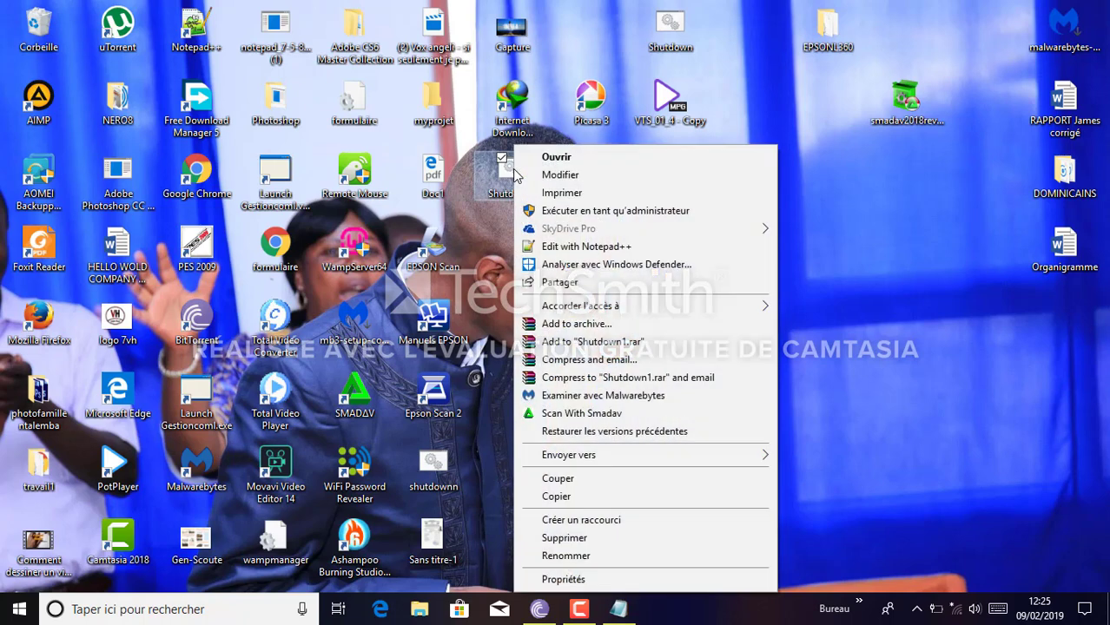
{"action": "left_click", "coordinate": [564, 211]}
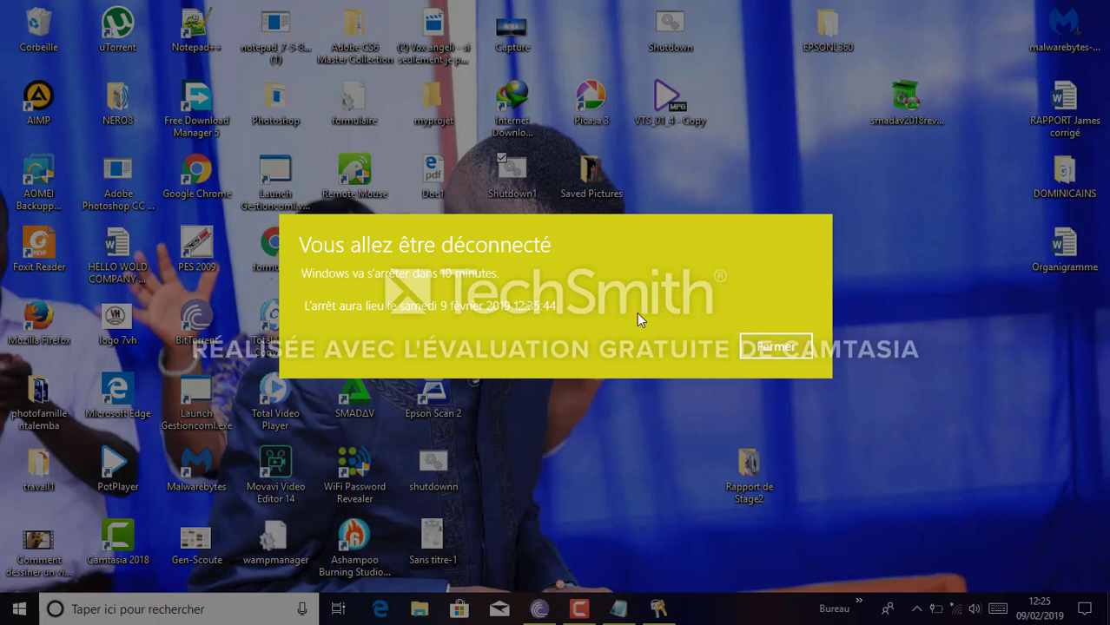
{"action": "left_click", "coordinate": [771, 352]}
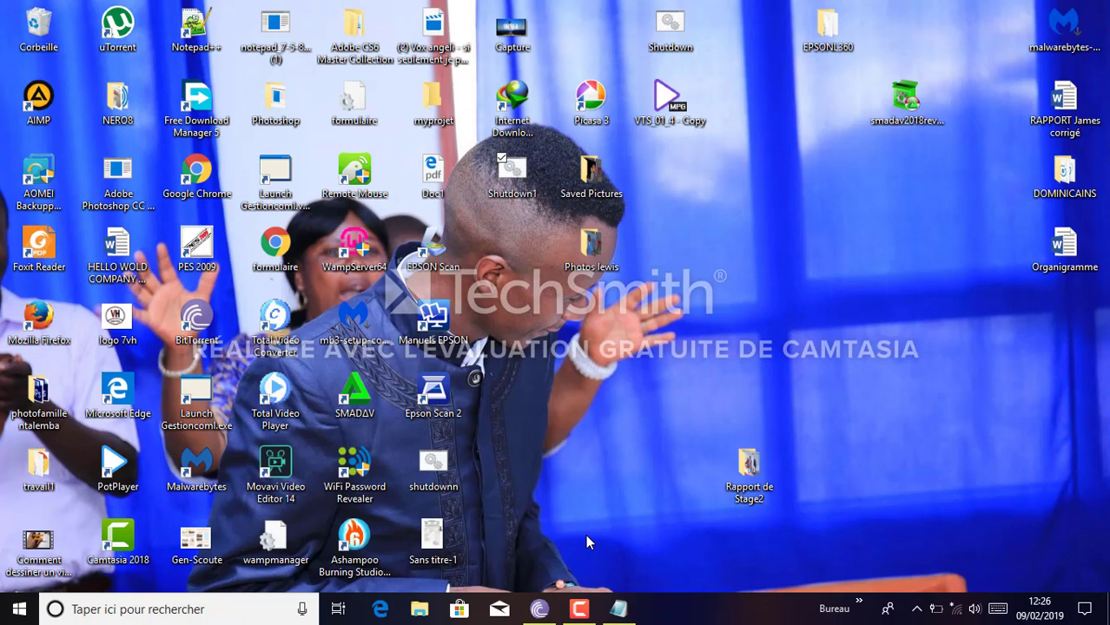
{"action": "left_click", "coordinate": [579, 609]}
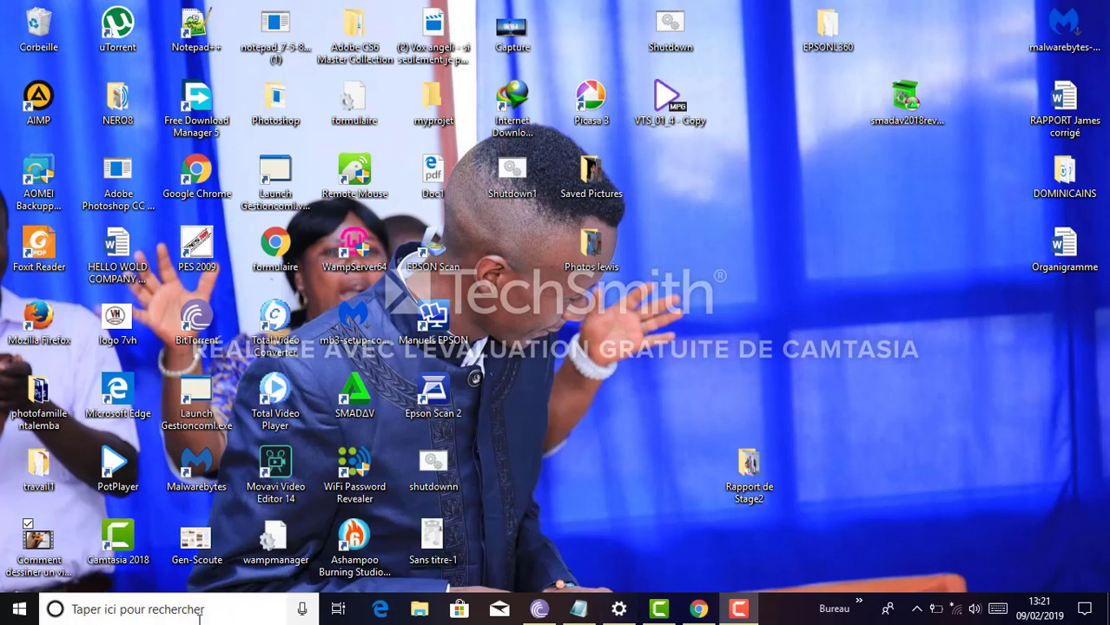
- Find the command prompt (Invite de commandes) by searching for CMD and run it as administrator
{"action": "left_click", "coordinate": [171, 613]}
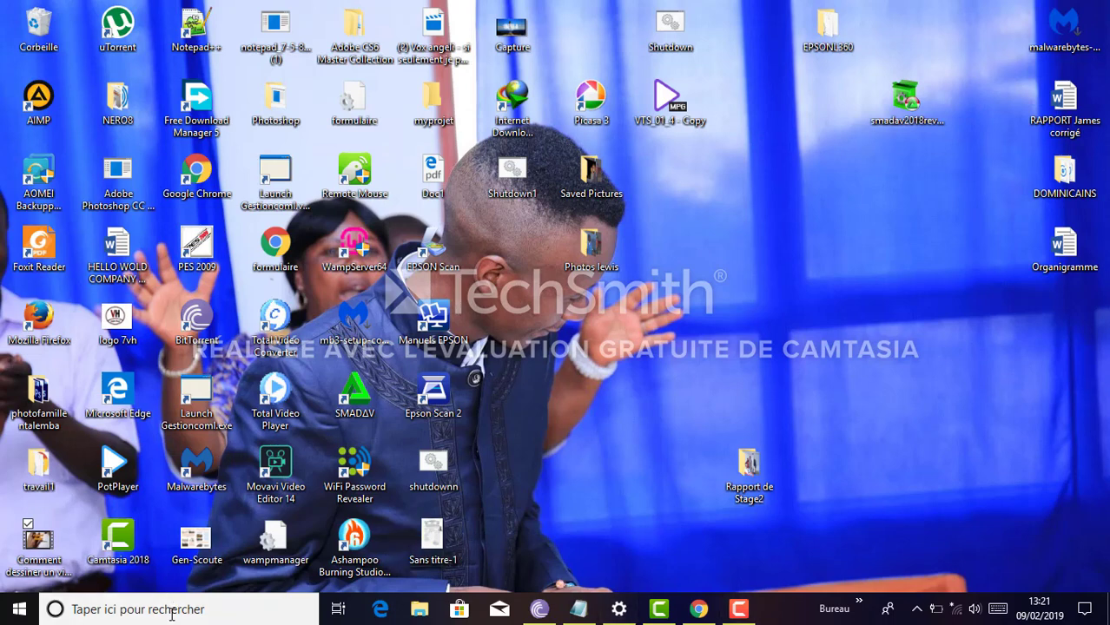
{"action": "type", "text": "cMD"}
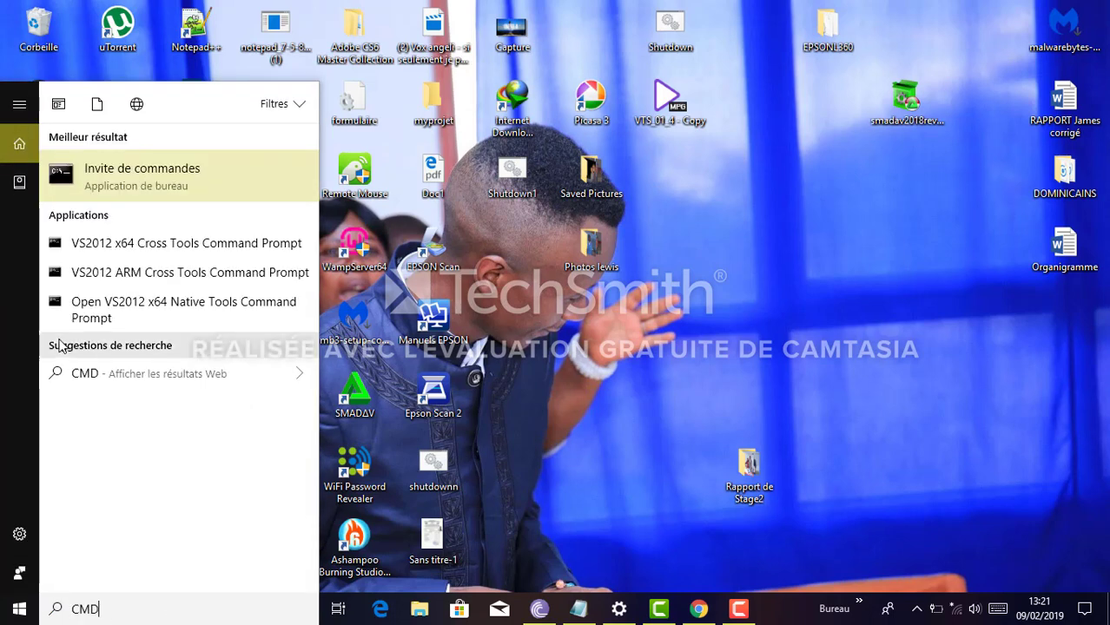
{"action": "left_click", "coordinate": [150, 176]}
{"action": "right_click", "coordinate": [150, 176]}
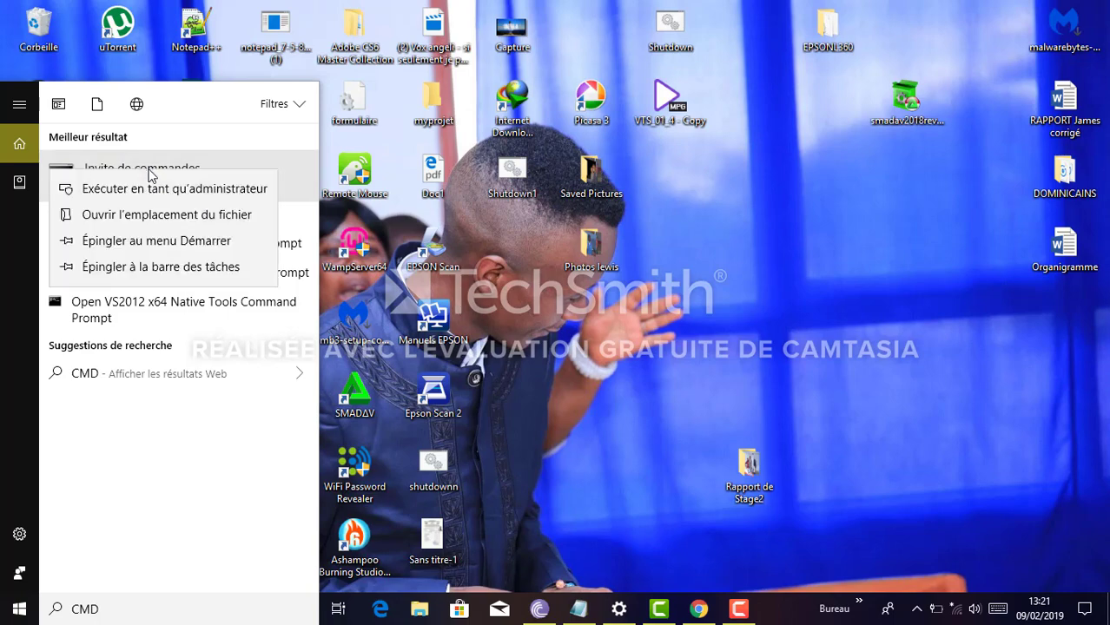
{"action": "left_click", "coordinate": [167, 193]}
{"action": "right_click", "coordinate": [165, 191]}
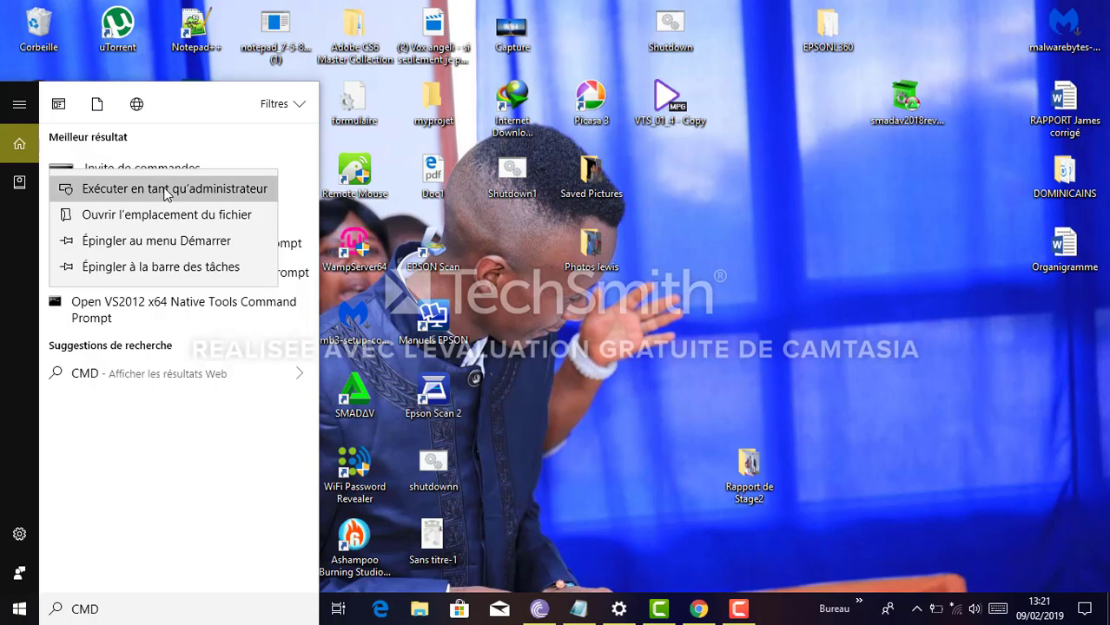
{"action": "left_click", "coordinate": [167, 188]}
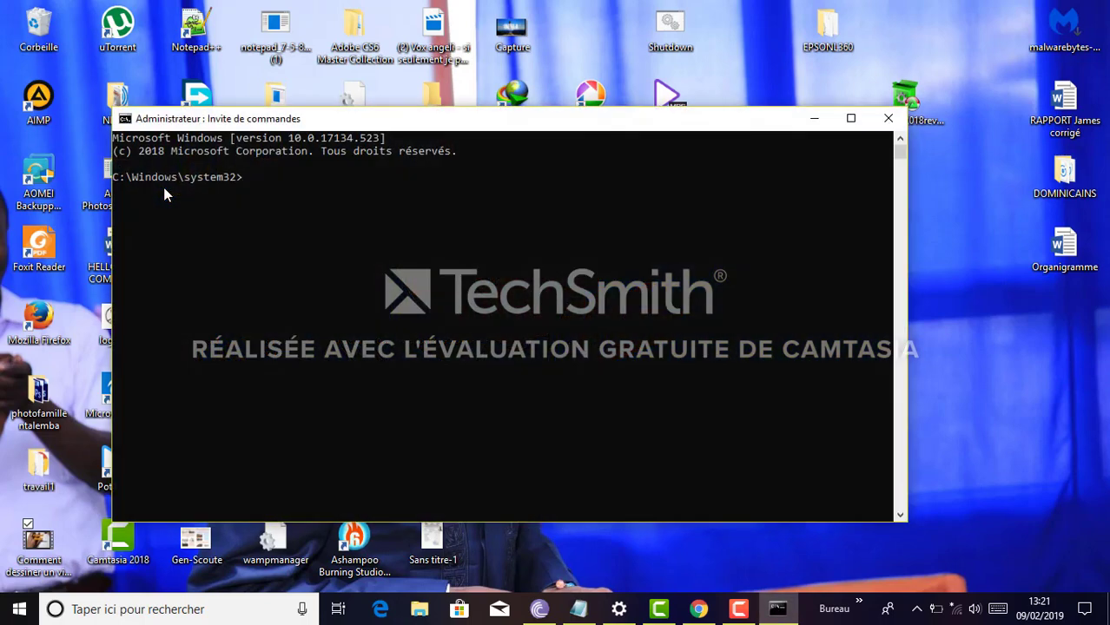
- Run "shutdown -a" to cancel the scheduled shutdown, and close the command prompt
{"action": "type", "text": "shutdown -a"}
{"action": "key", "text": "Return"}
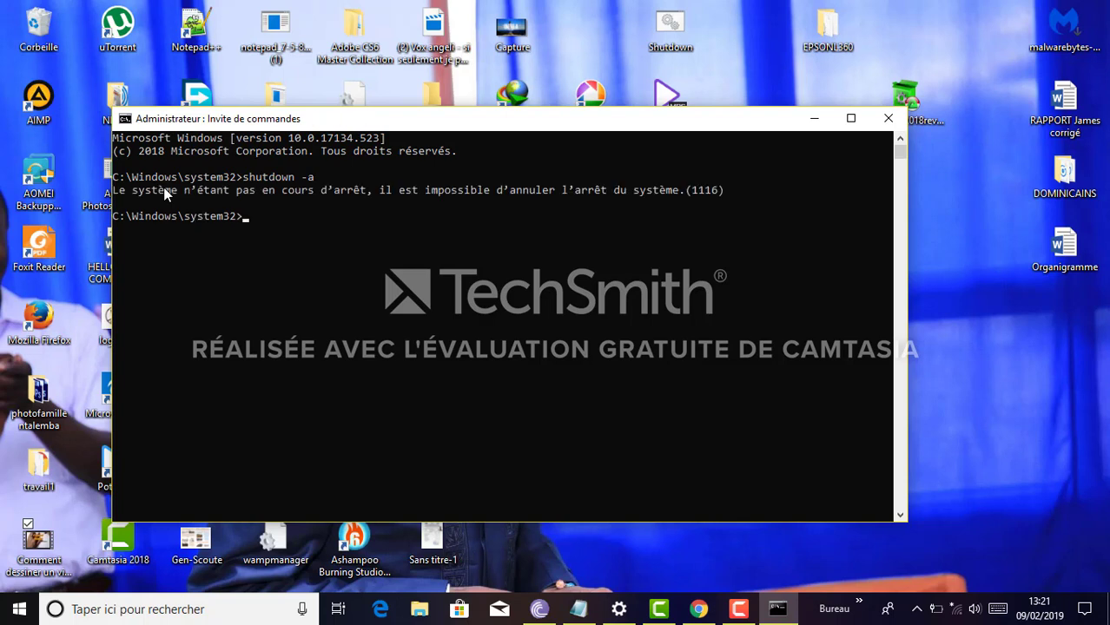
{"action": "left_click", "coordinate": [887, 118]}
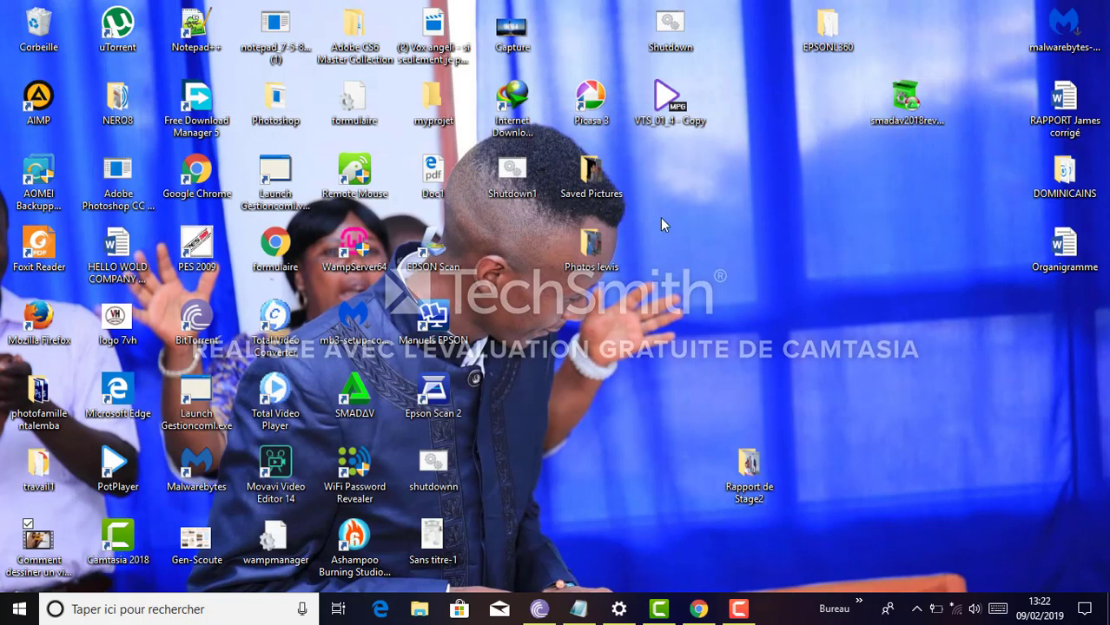
- Run the Shutdown1 batch file from the desktop as administrator again and dismiss the shutdown notice
{"action": "right_click", "coordinate": [512, 178]}
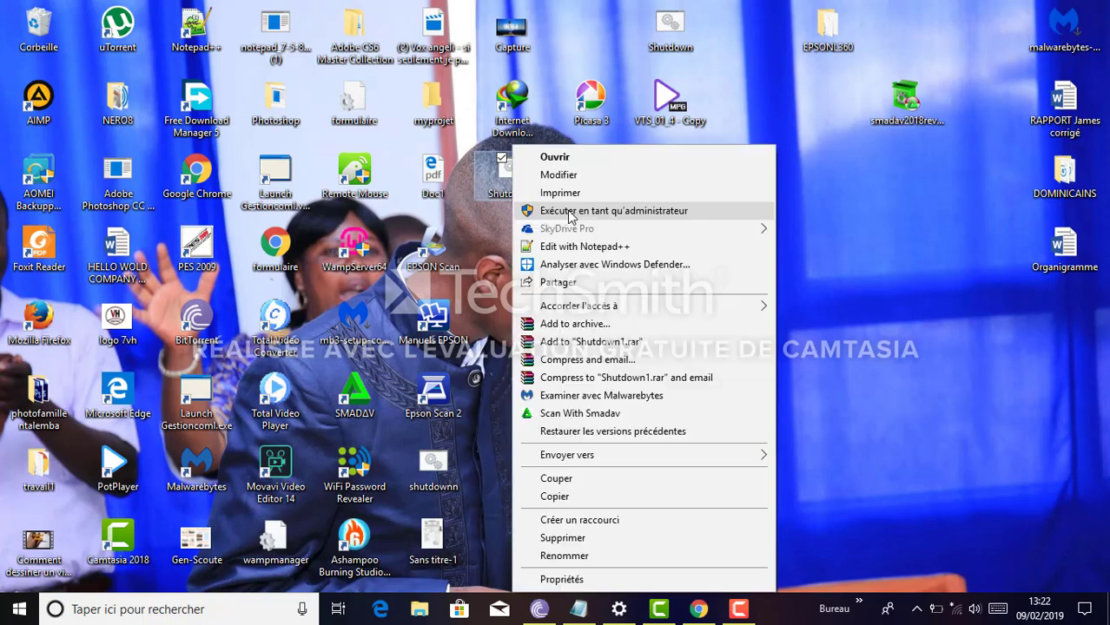
{"action": "left_click", "coordinate": [569, 212]}
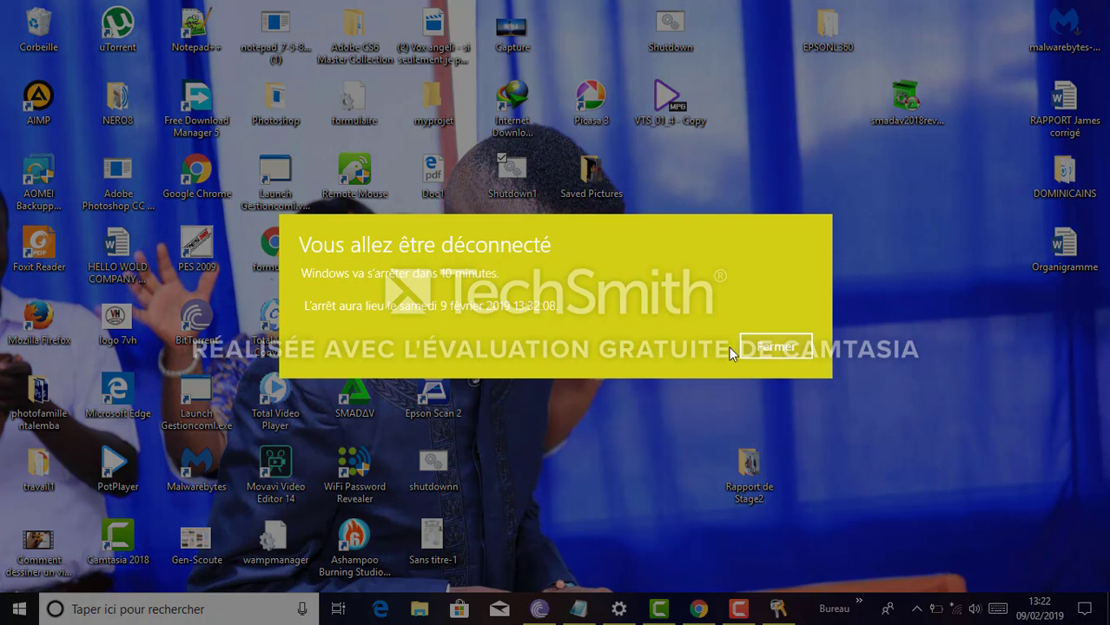
{"action": "left_click", "coordinate": [787, 347]}
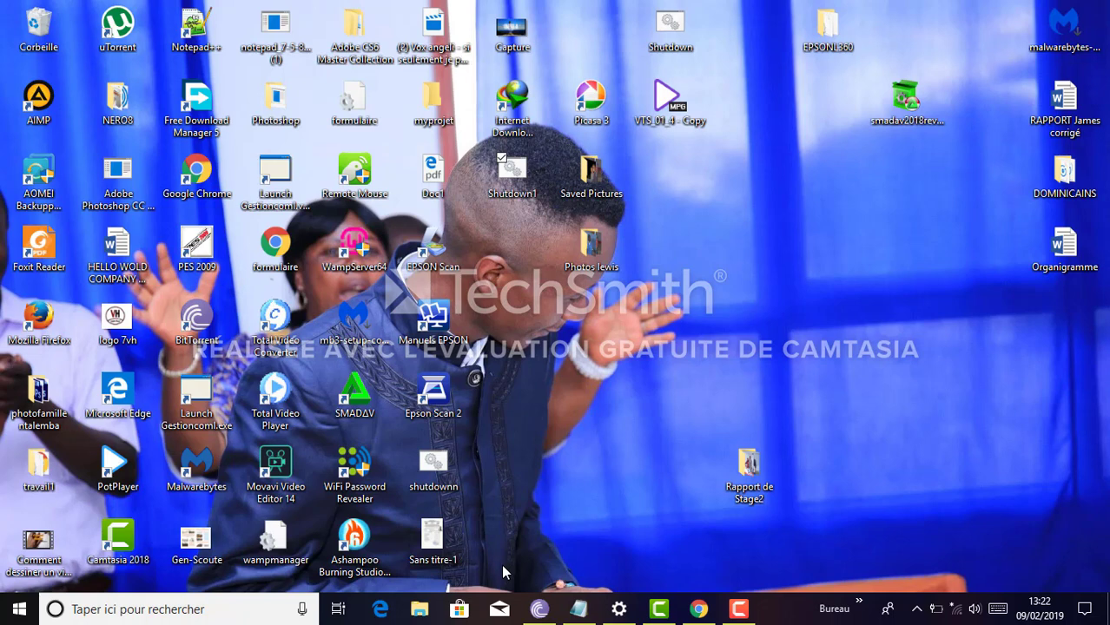
- Search Windows for "cmd" and run the command prompt (Invite de commandes) as administrator
{"action": "left_click", "coordinate": [210, 605]}
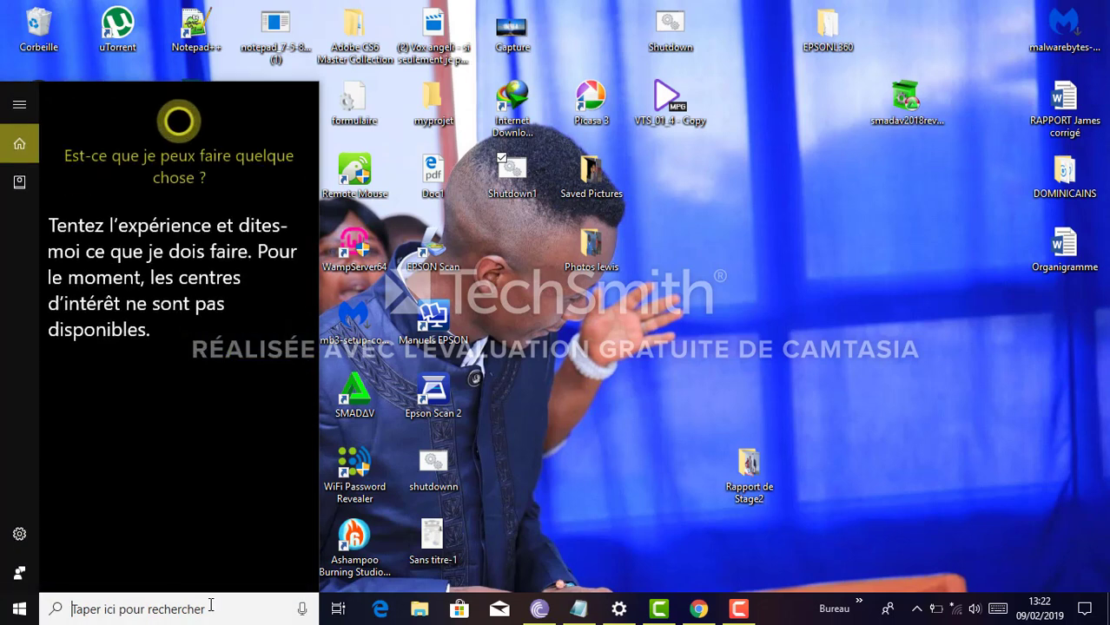
{"action": "type", "text": "cmd"}
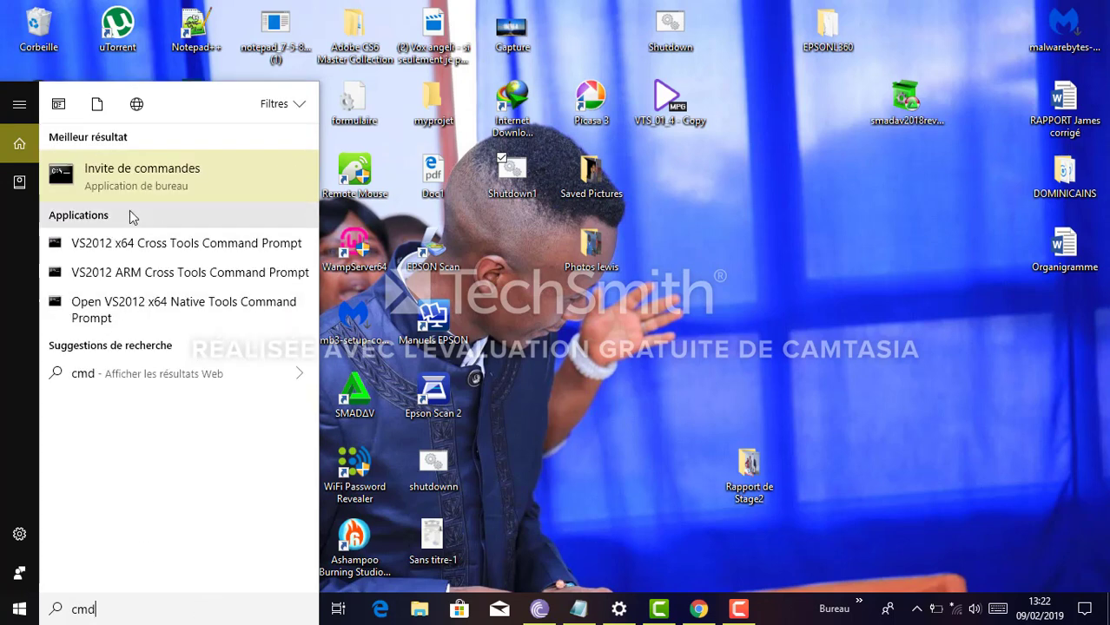
{"action": "left_click", "coordinate": [171, 188]}
{"action": "right_click", "coordinate": [171, 189]}
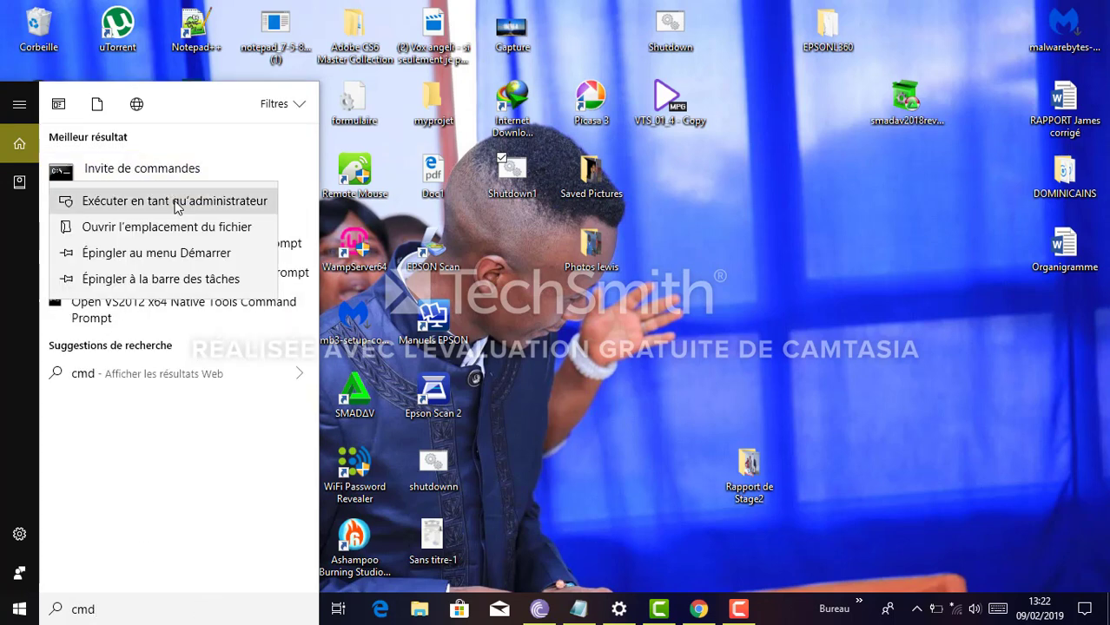
{"action": "left_click", "coordinate": [174, 206]}
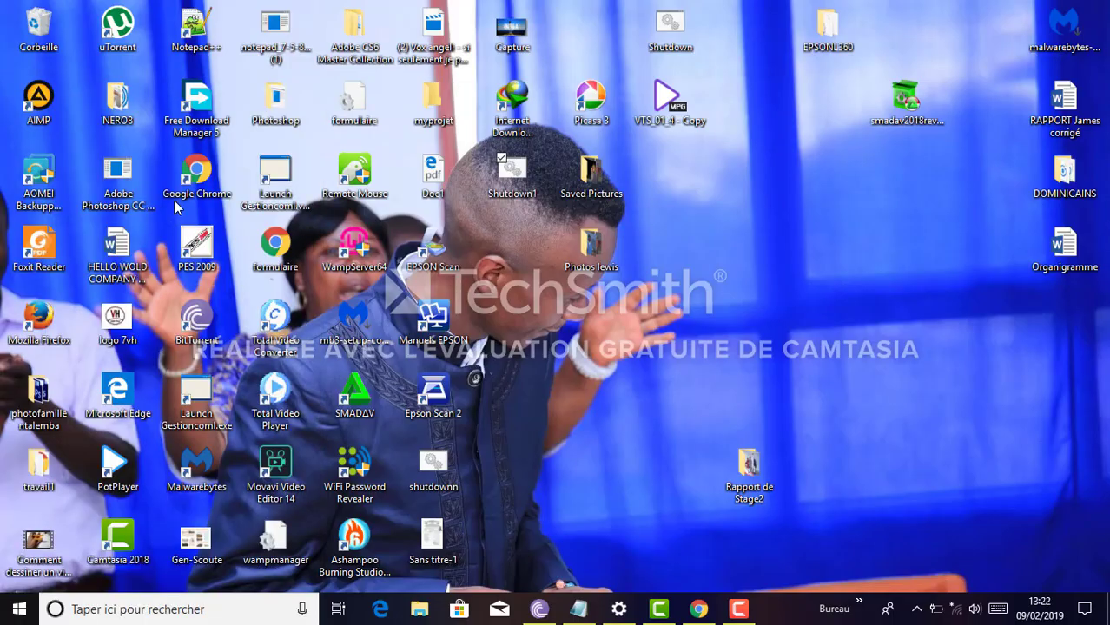
- Cancel the scheduled shutdown with "shutdown -a" in the command prompt, and close it with "exit"
{"action": "type", "text": "shtu"}
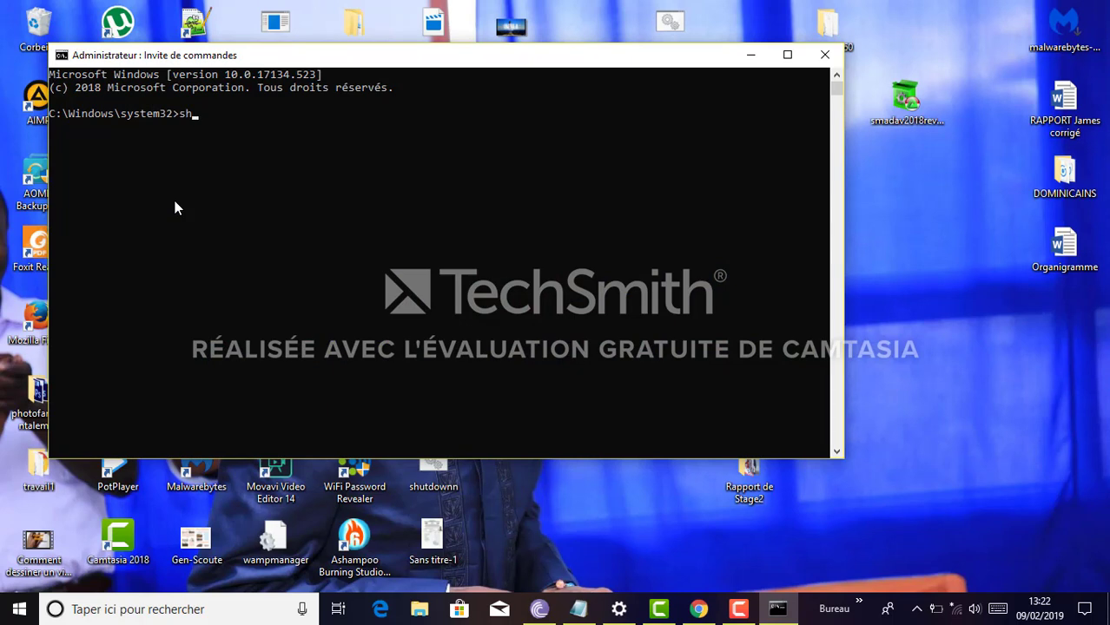
{"action": "key", "text": "BackSpace"}
{"action": "key", "text": "BackSpace"}
{"action": "type", "text": "utdown -a"}
{"action": "key", "text": "Return"}
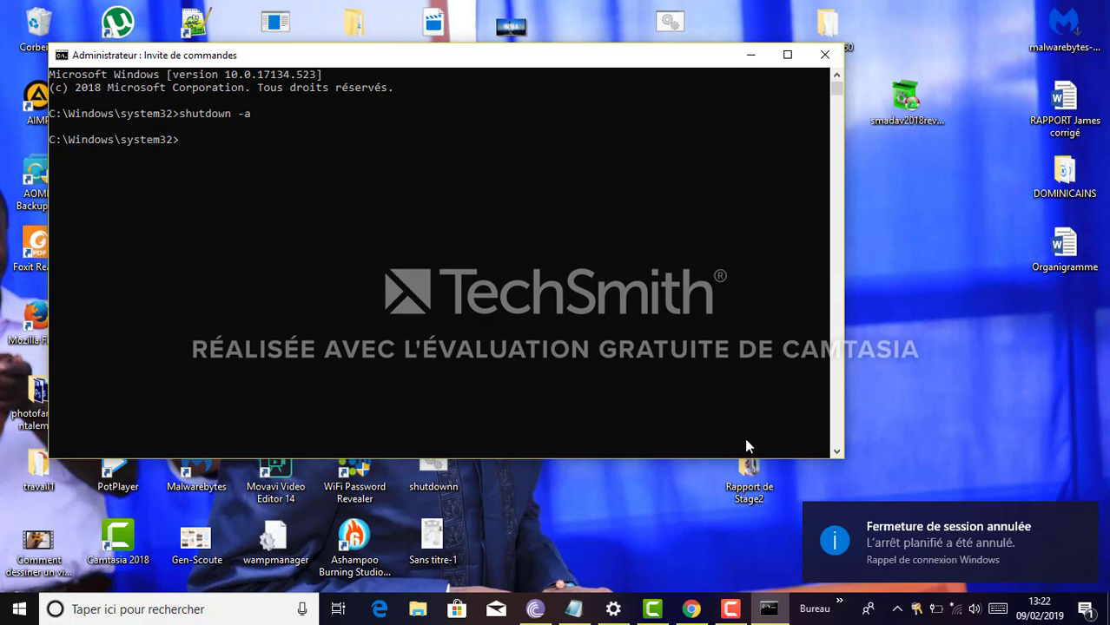
{"action": "type", "text": "exit"}
{"action": "key", "text": "Return"}
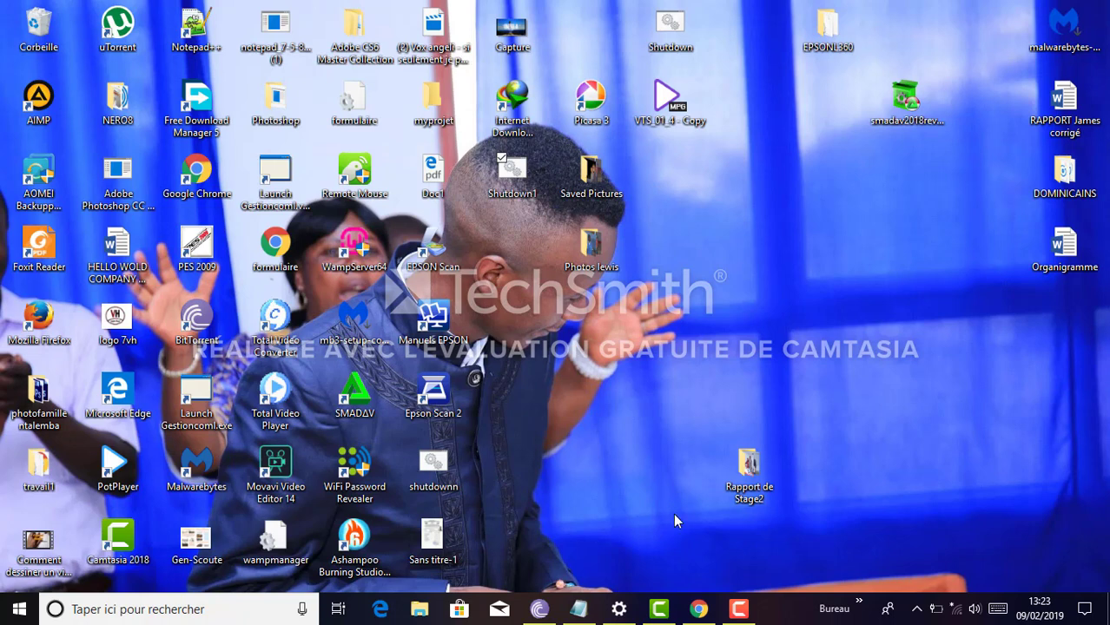
{"action": "mouse_move", "coordinate": [740, 611]}
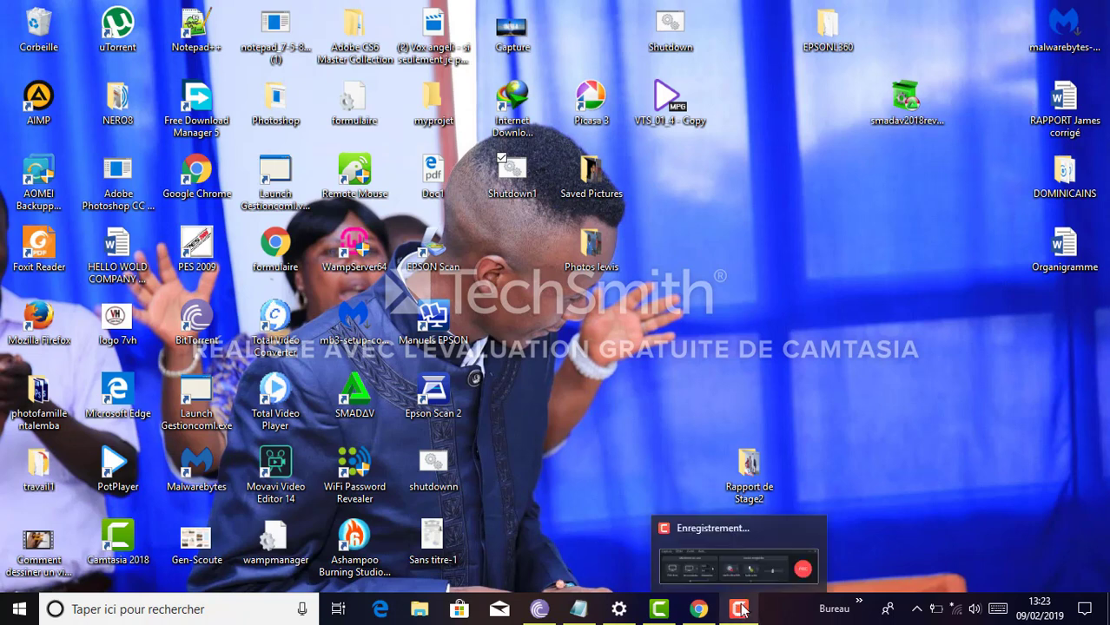
{"action": "left_click", "coordinate": [768, 543]}
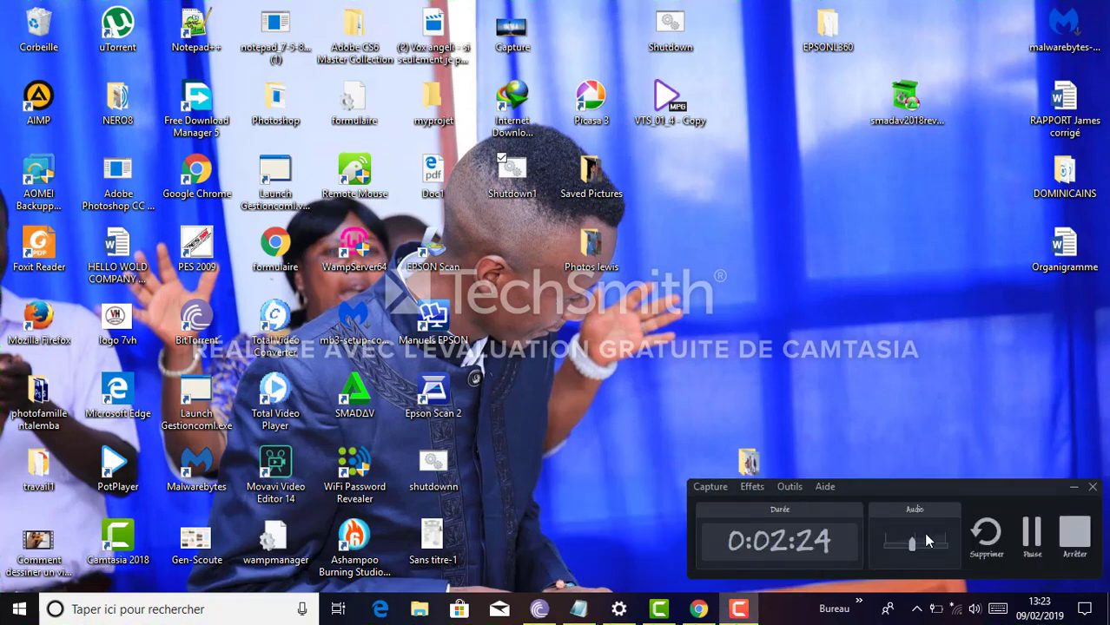